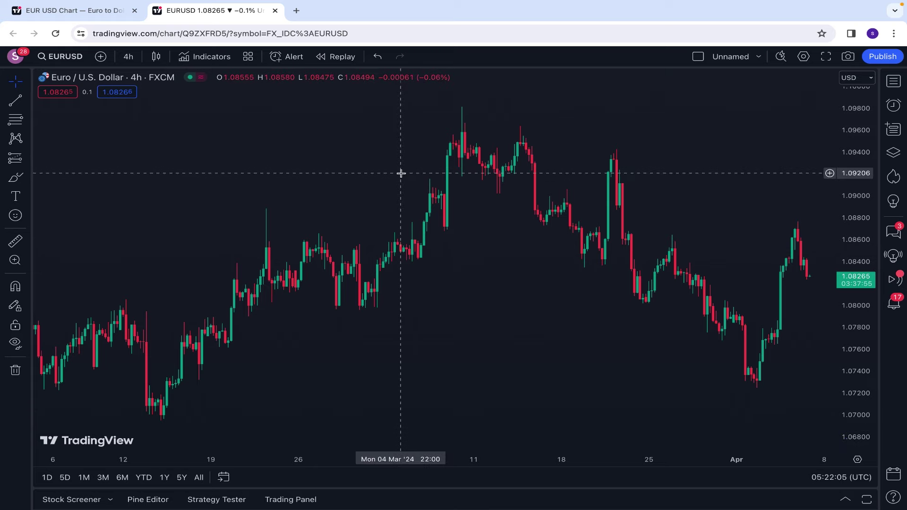
# Add the community Support and Resistance indicator (10 10) to show resistance and support lines
pyautogui.click(213, 56)
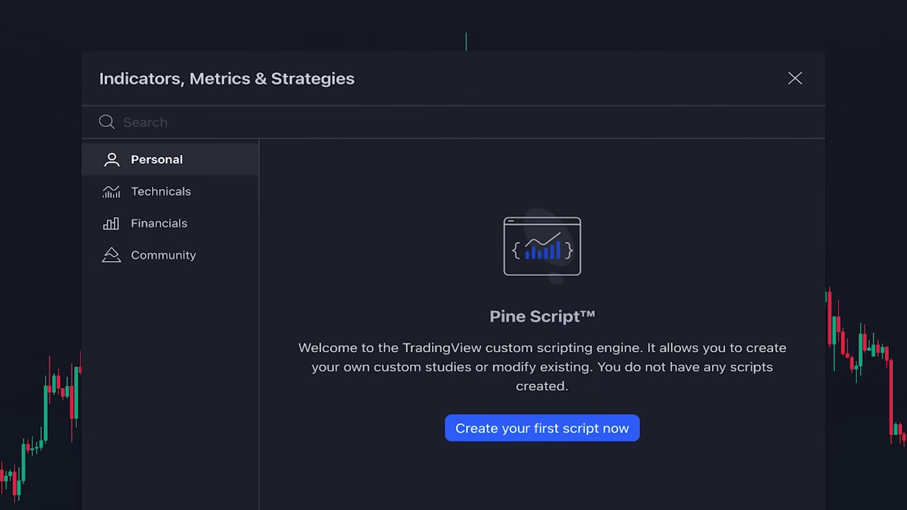
pyautogui.write('Support and Resistance')
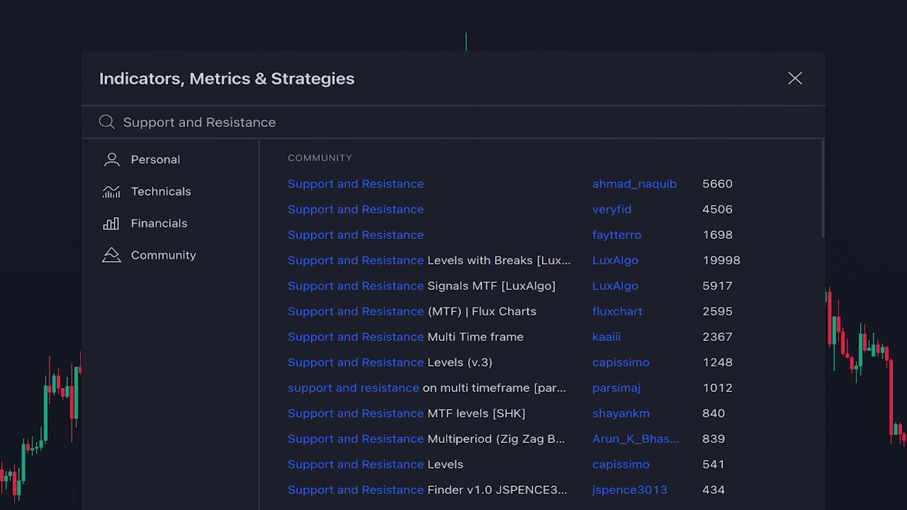
pyautogui.click(372, 185)
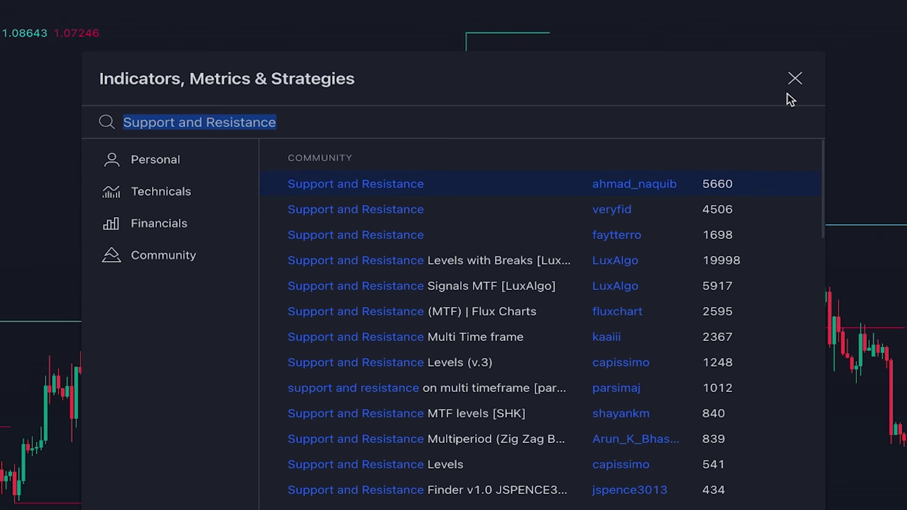
pyautogui.click(796, 79)
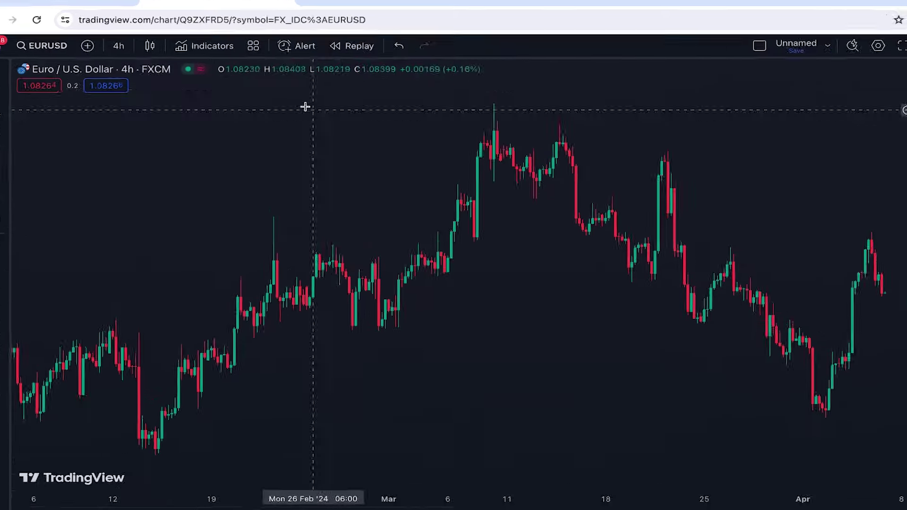
# Add the community Support and Resistance Zone indicator, drawing red resistance and green support zones
pyautogui.click(208, 46)
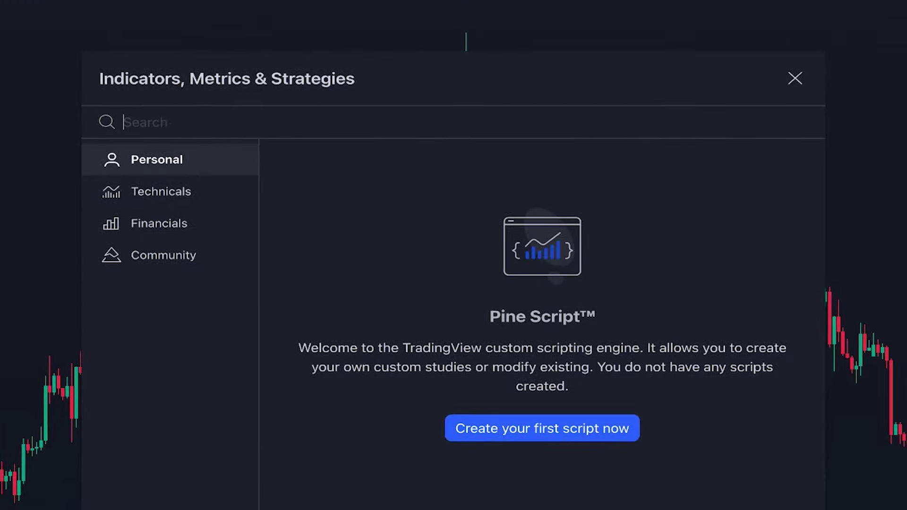
pyautogui.write('support and resistance zone')
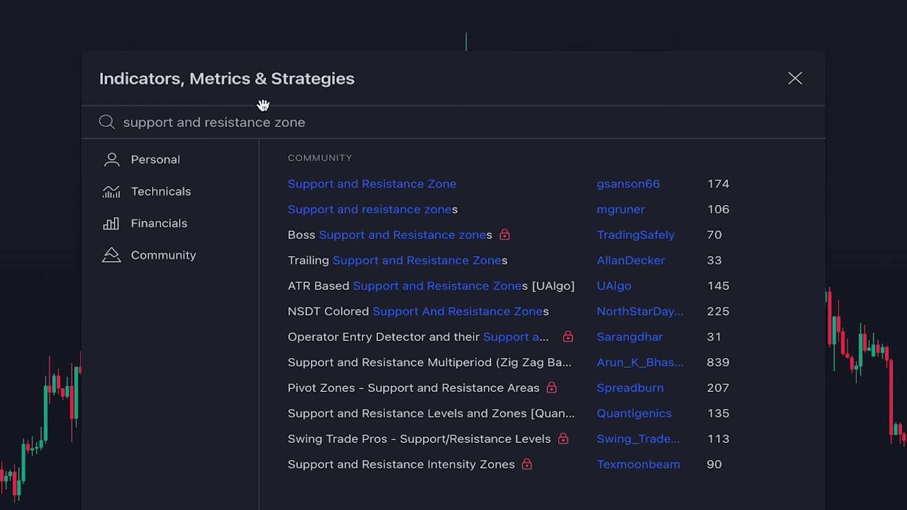
pyautogui.click(440, 184)
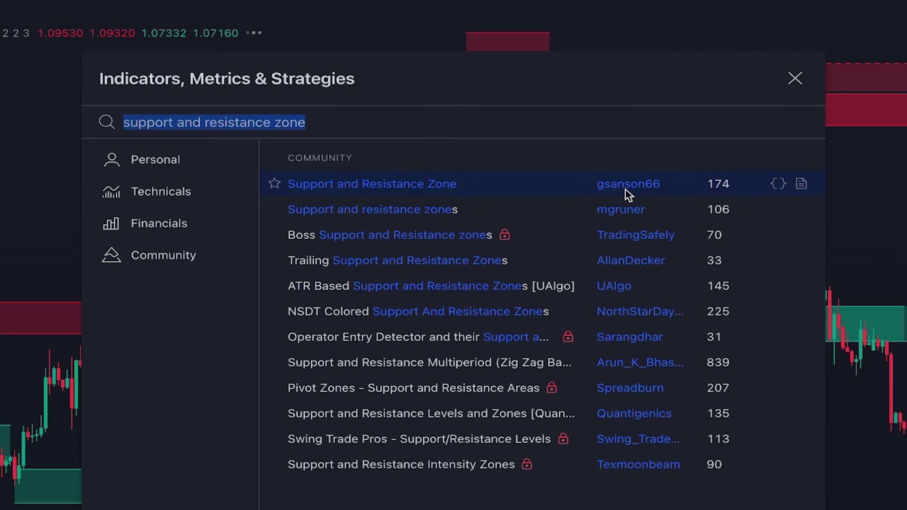
pyautogui.click(795, 78)
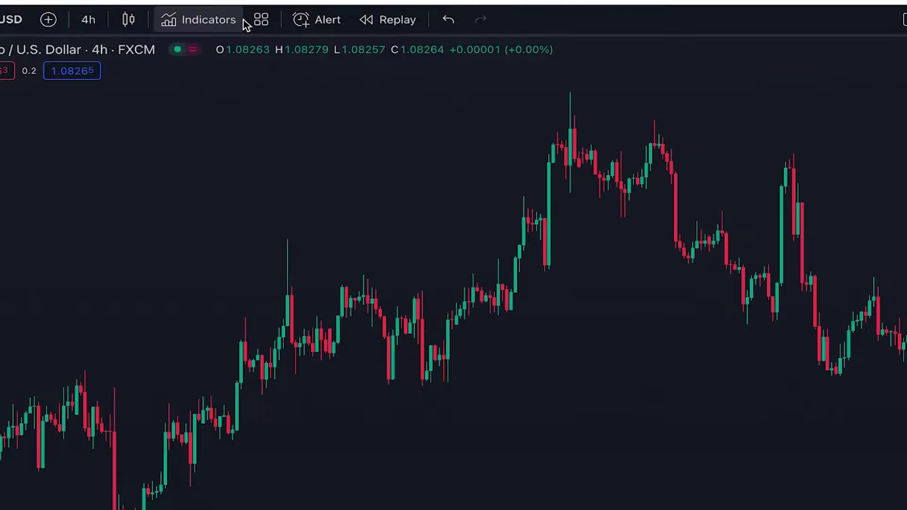
# Add the Volume-based Support & Resistance Zones indicator, reframe candles and stretch the price scale
pyautogui.click(208, 15)
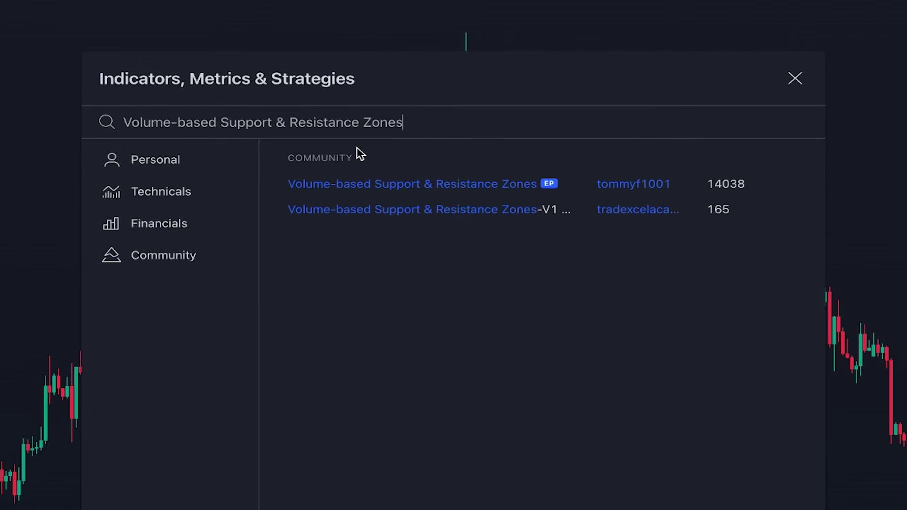
pyautogui.click(480, 190)
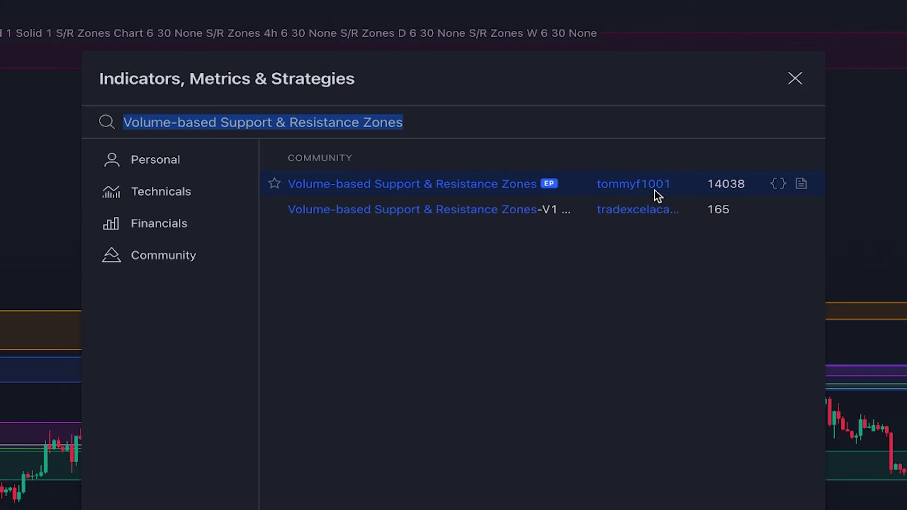
pyautogui.click(798, 79)
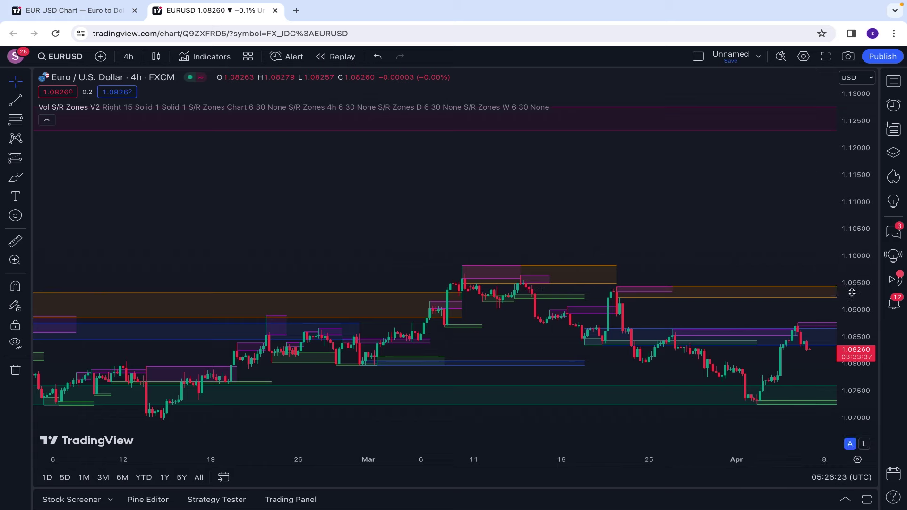
pyautogui.moveTo(652, 308); pyautogui.dragTo(624, 232)
pyautogui.moveTo(865, 229); pyautogui.dragTo(864, 218)
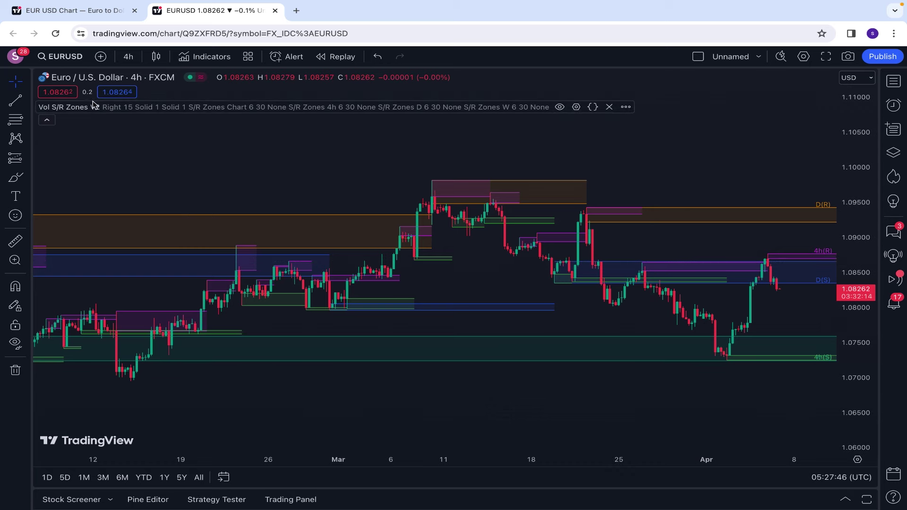
# Review Vol S/R Zones V2 inputs for Time Frames 1–4 unchanged, then shift candles left
pyautogui.click(577, 106)
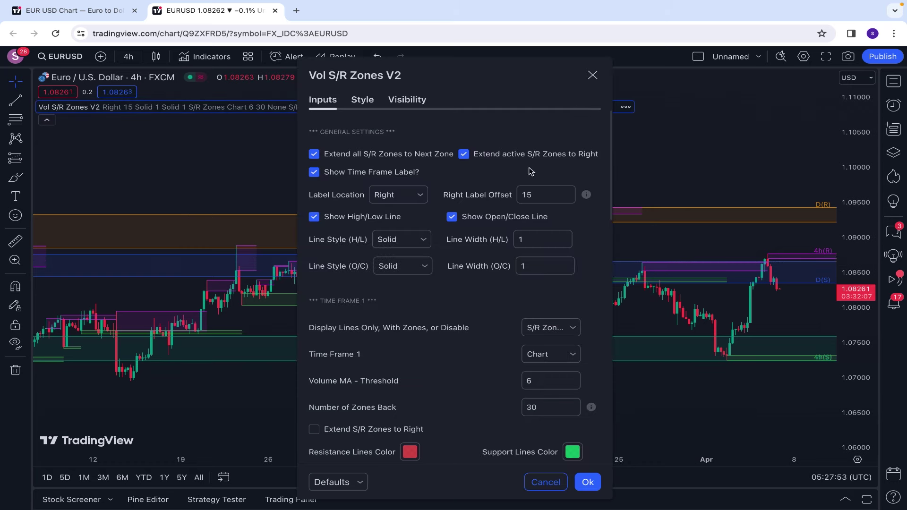
pyautogui.scroll(-3, 516, 294)
pyautogui.scroll(-6, 516, 294)
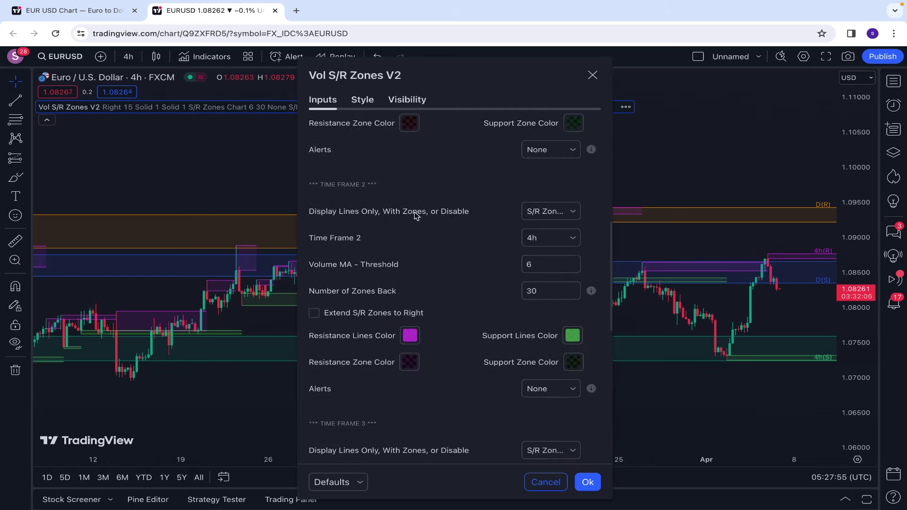
pyautogui.scroll(-1, 453, 289)
pyautogui.scroll(-2, 453, 289)
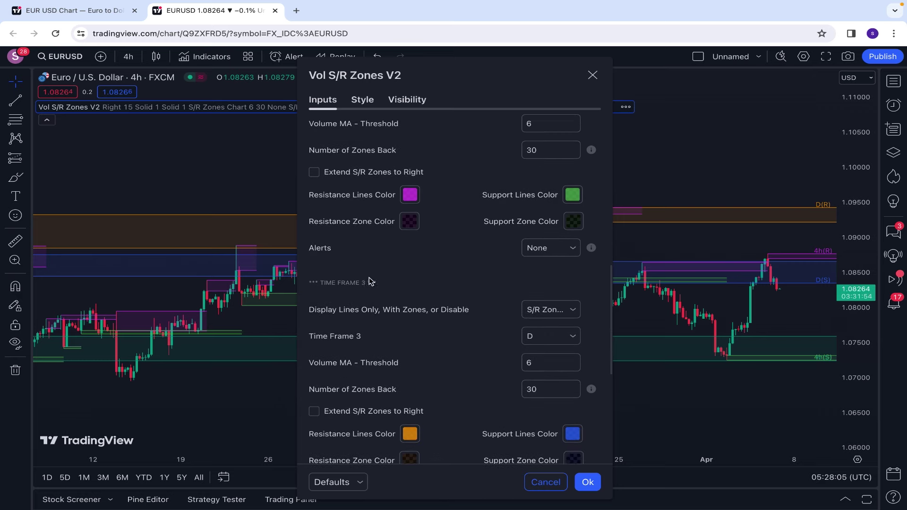
pyautogui.scroll(-3, 426, 304)
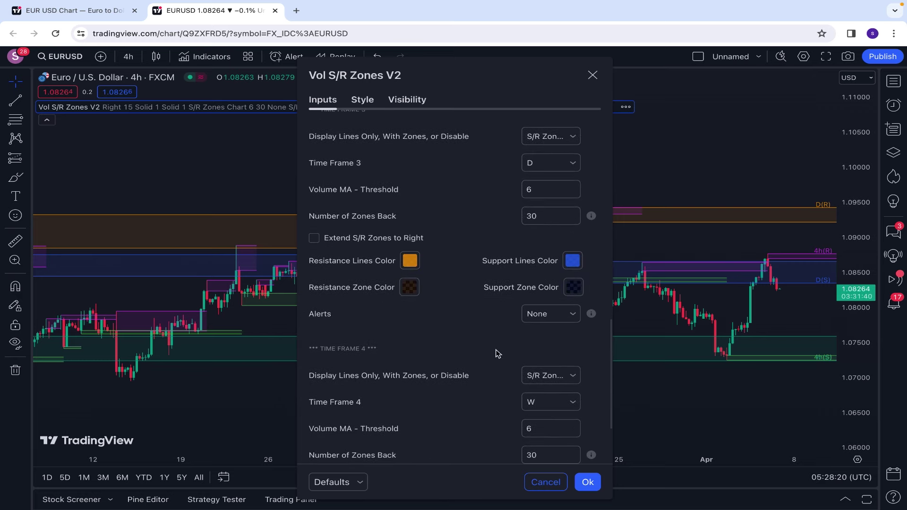
pyautogui.click(745, 239)
pyautogui.hscroll(2, 747, 239)
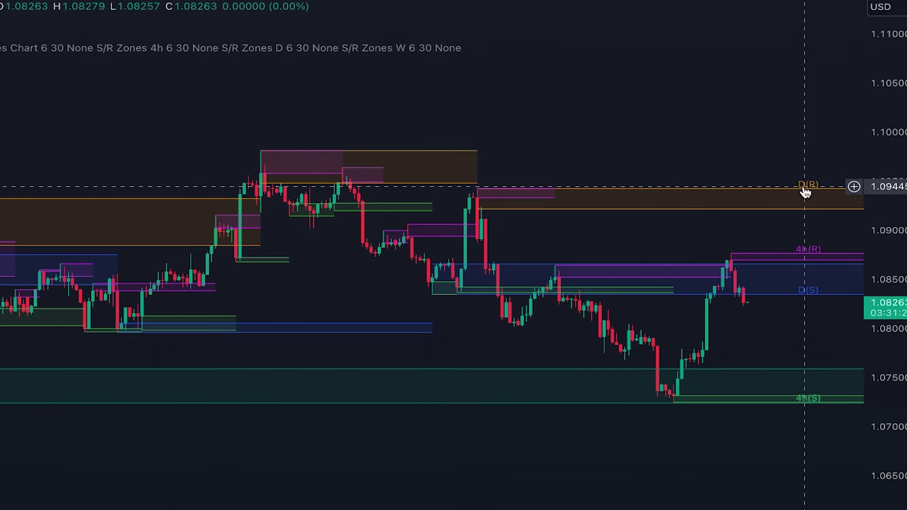
pyautogui.moveTo(808, 190); pyautogui.dragTo(745, 211)
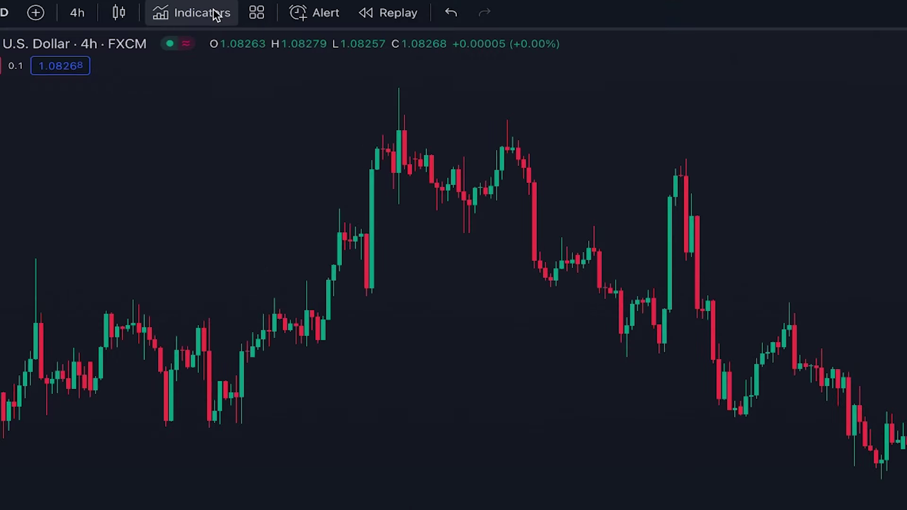
# Add the Trend Lines v2 indicator to draw automatic downtrend lines
pyautogui.click(208, 56)
pyautogui.write('Trend Lines v2')
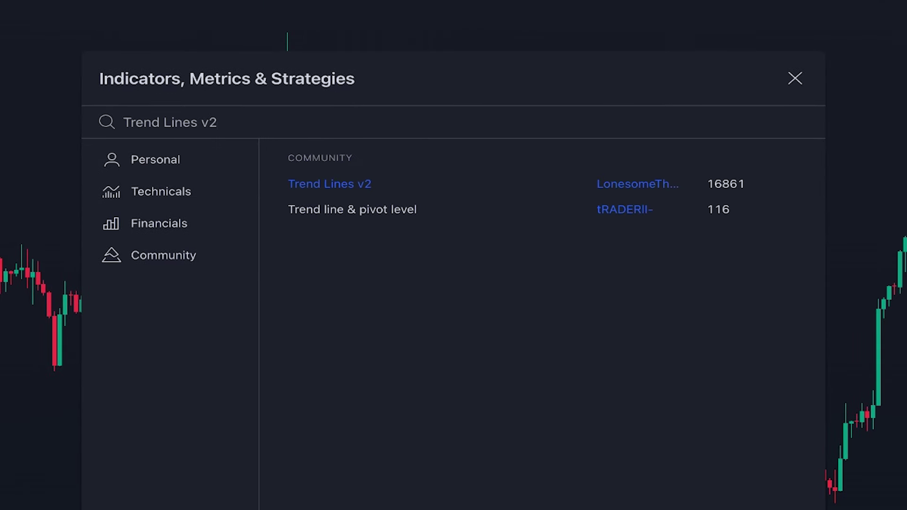
pyautogui.click(355, 194)
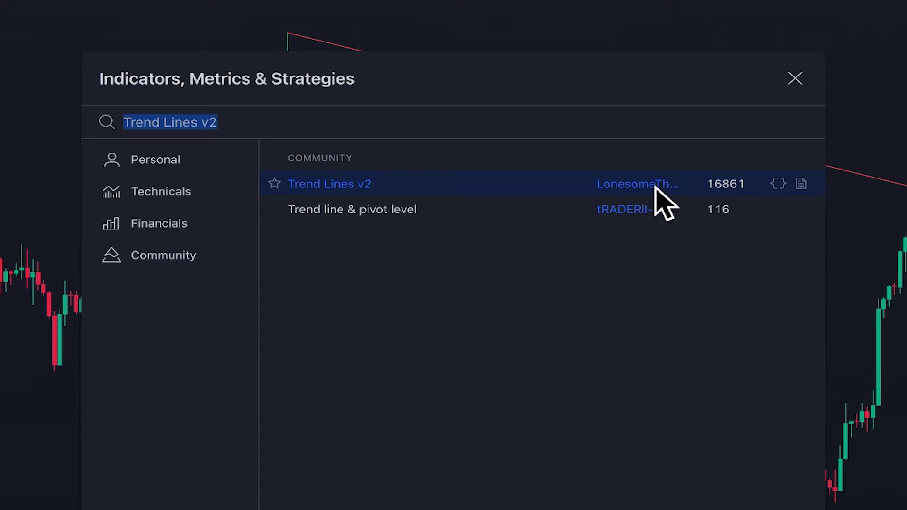
pyautogui.click(795, 78)
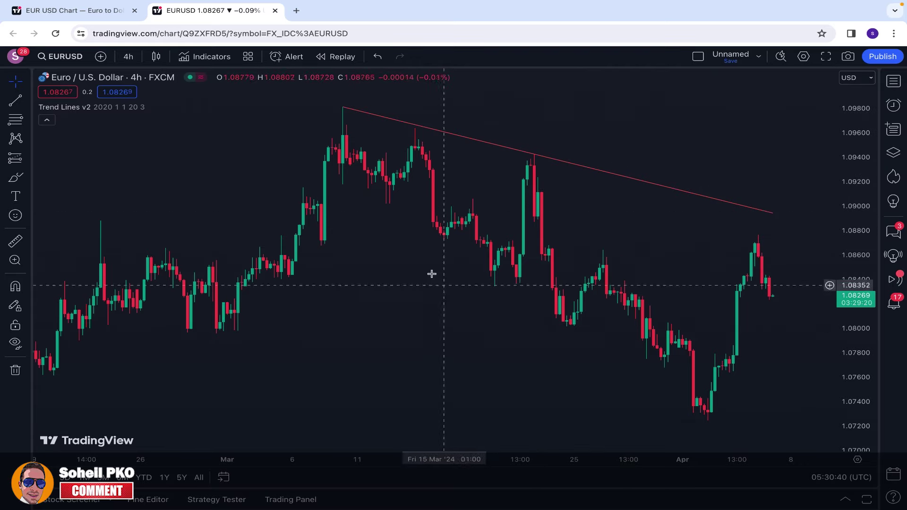
# Add the TrendLine indicator from a 'TrendLine' search to plot its green trend line
pyautogui.click(205, 57)
pyautogui.write('TrendLine')
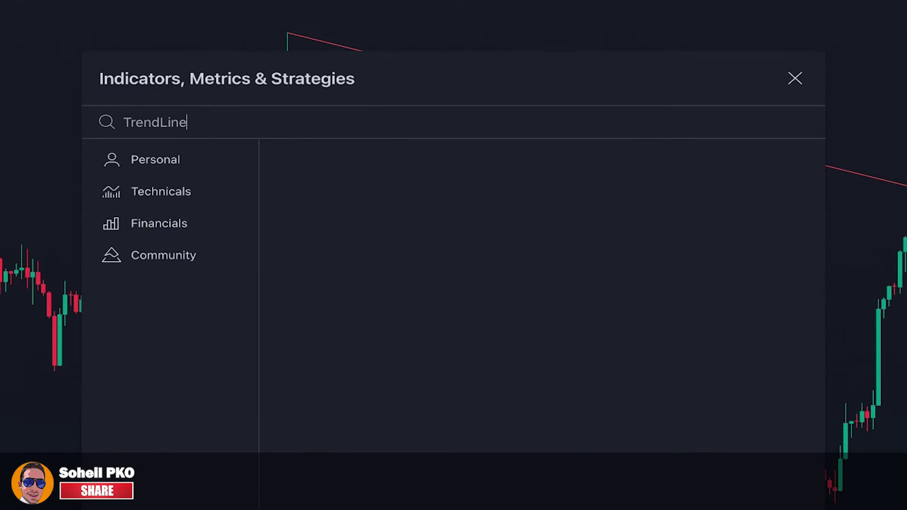
pyautogui.hotkey('ctrl', 'a')
pyautogui.click(366, 183)
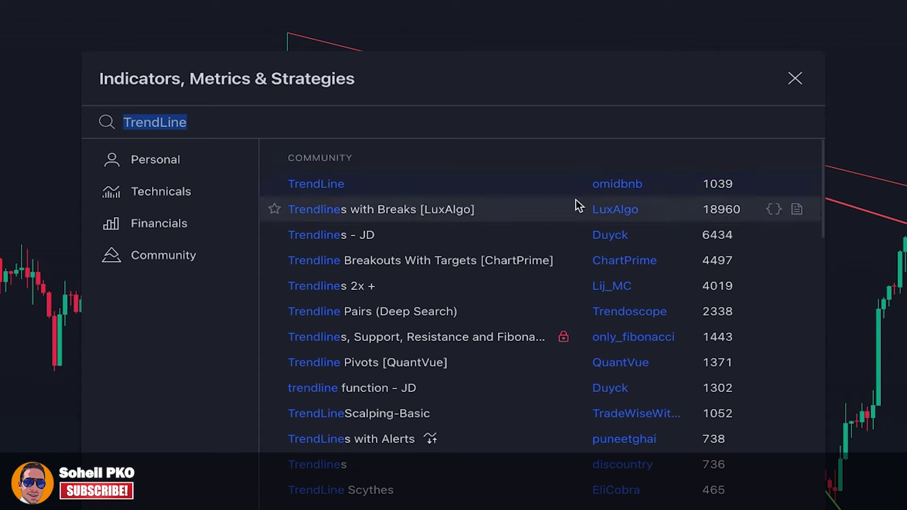
pyautogui.click(796, 78)
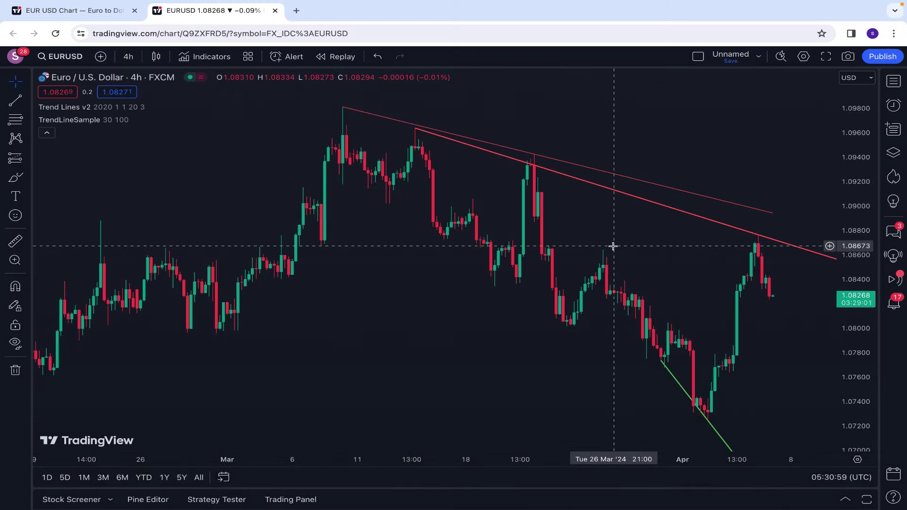
pyautogui.hscroll(2, 613, 246)
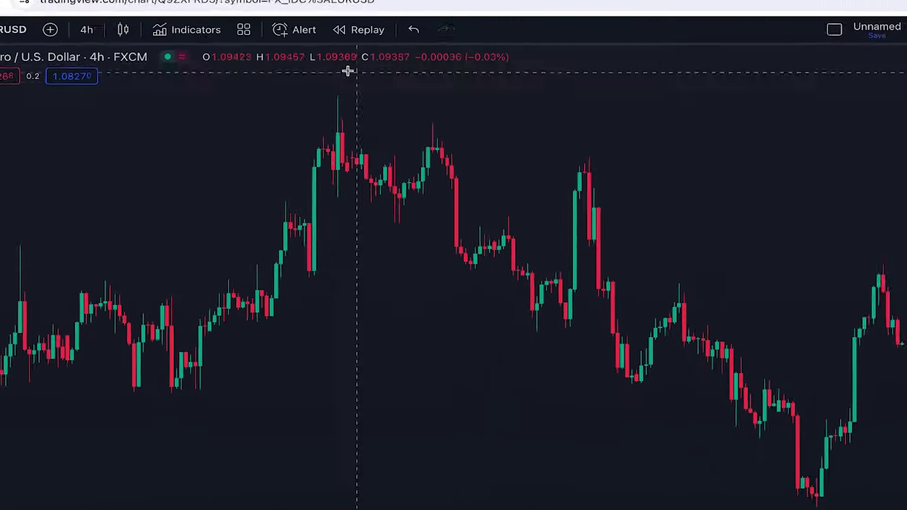
# Add the built-in All Candlestick Patterns indicator from the Technicals results
pyautogui.click(208, 56)
pyautogui.write('candlestick patterns')
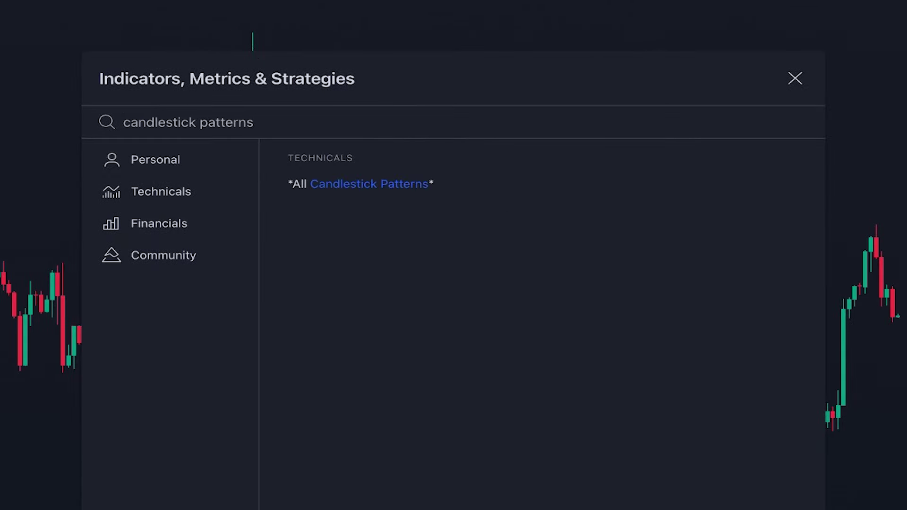
pyautogui.click(348, 188)
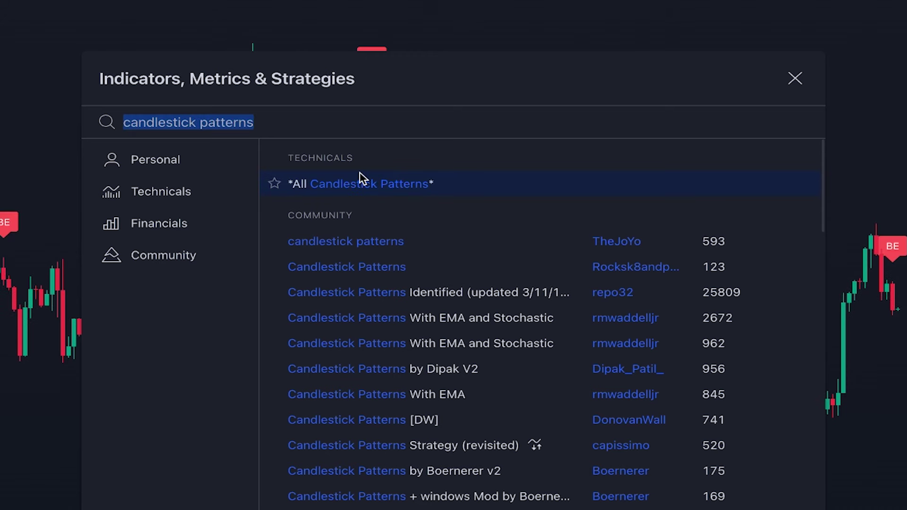
pyautogui.click(794, 78)
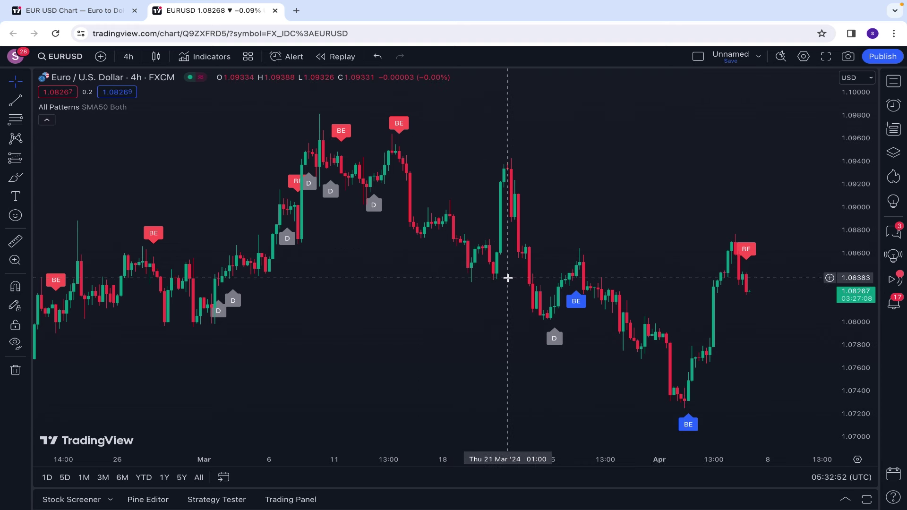
# Look through the All Patterns indicator's Inputs list of detected patterns, then close its settings
pyautogui.moveTo(100, 112)
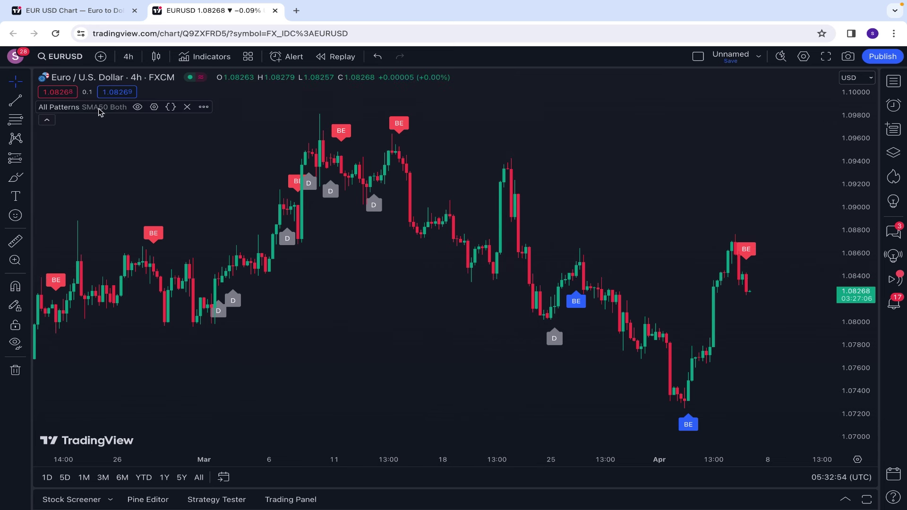
pyautogui.click(155, 107)
pyautogui.scroll(-7, 518, 336)
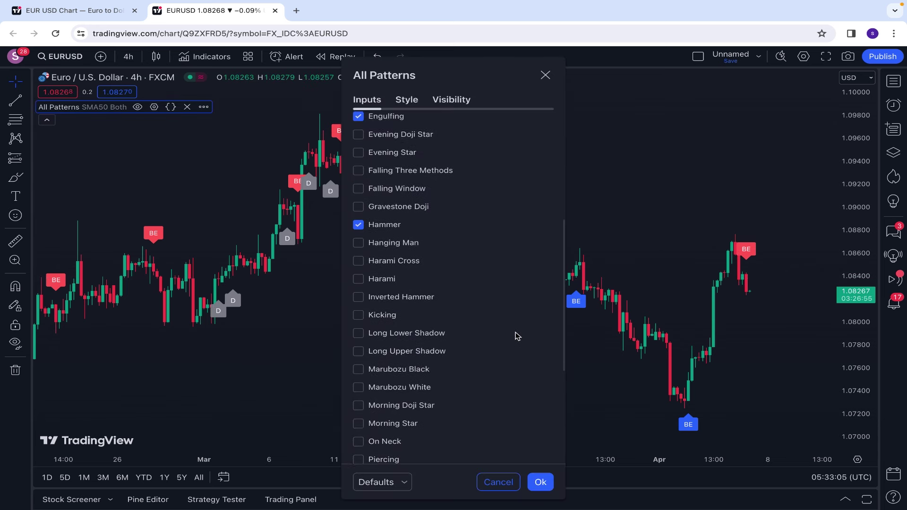
pyautogui.scroll(-2, 518, 336)
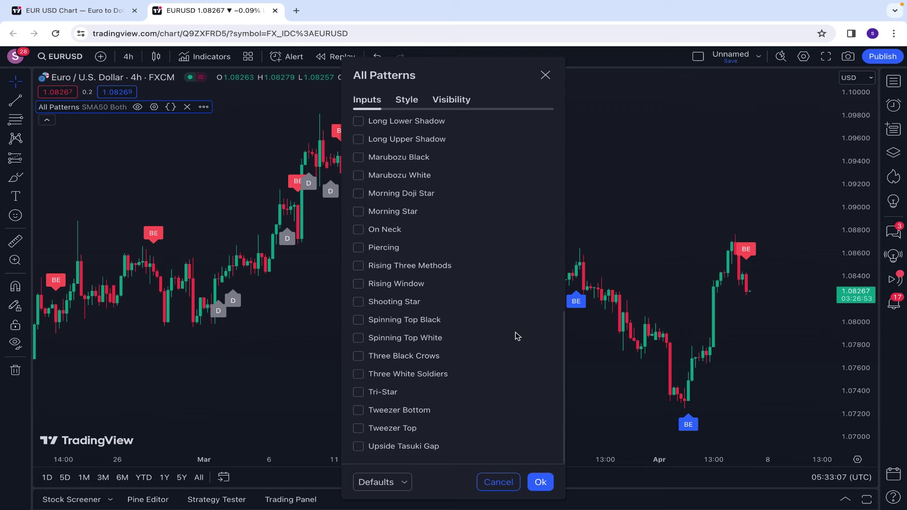
pyautogui.scroll(9, 517, 336)
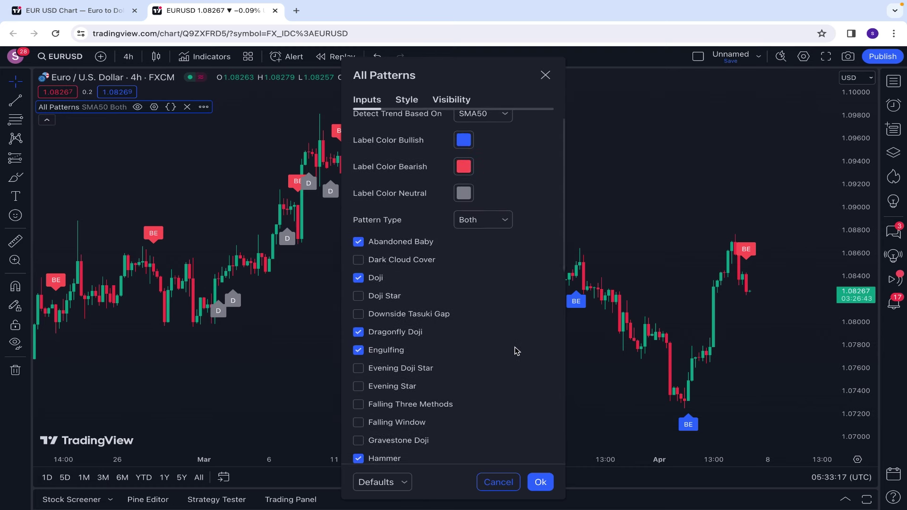
pyautogui.press('Escape')
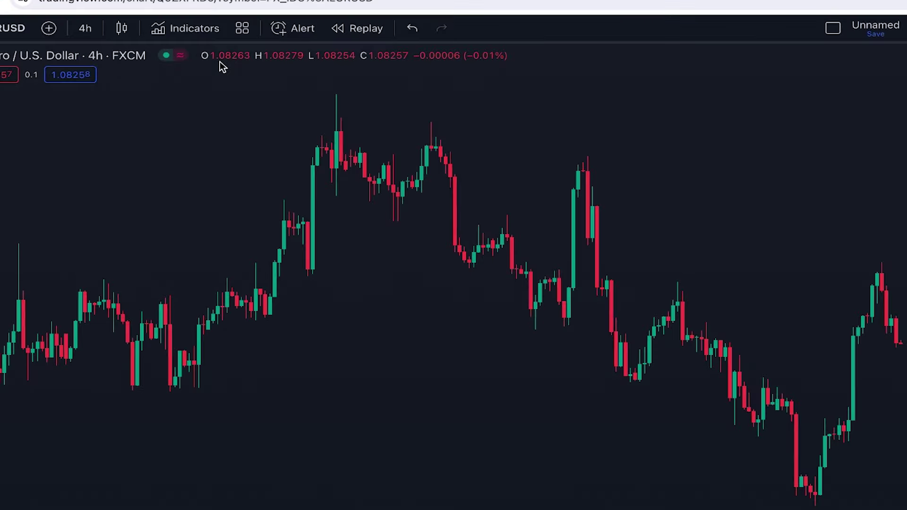
# Add the community Candlestick Patterns Identified indicator labelling Doji, Harami and Engulfing candles
pyautogui.click(204, 56)
pyautogui.write('candlestick patterns')
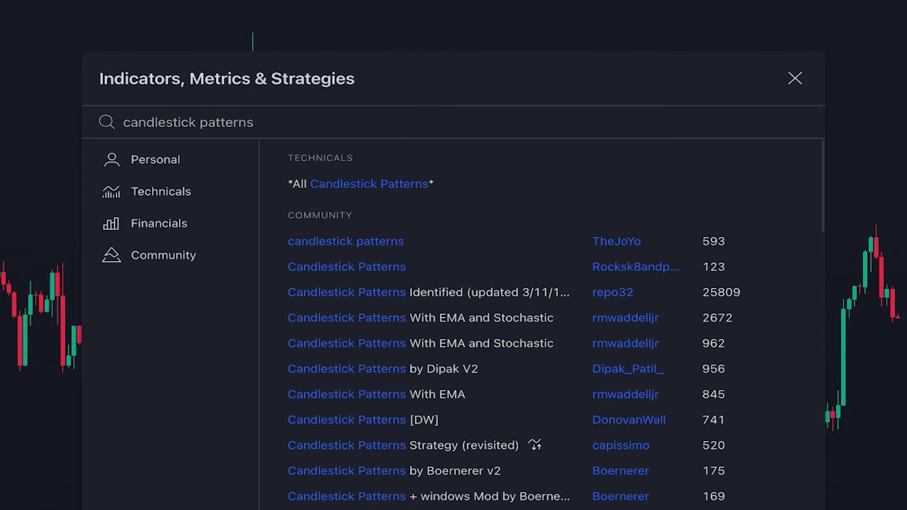
pyautogui.click(459, 301)
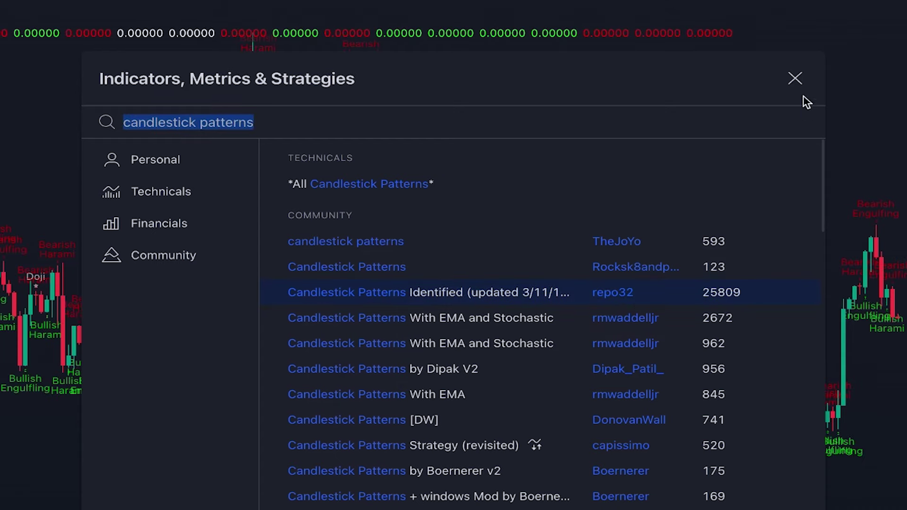
pyautogui.click(797, 85)
# Open the Candles indicator's settings on the Style tab
pyautogui.scroll(5, 619, 209)
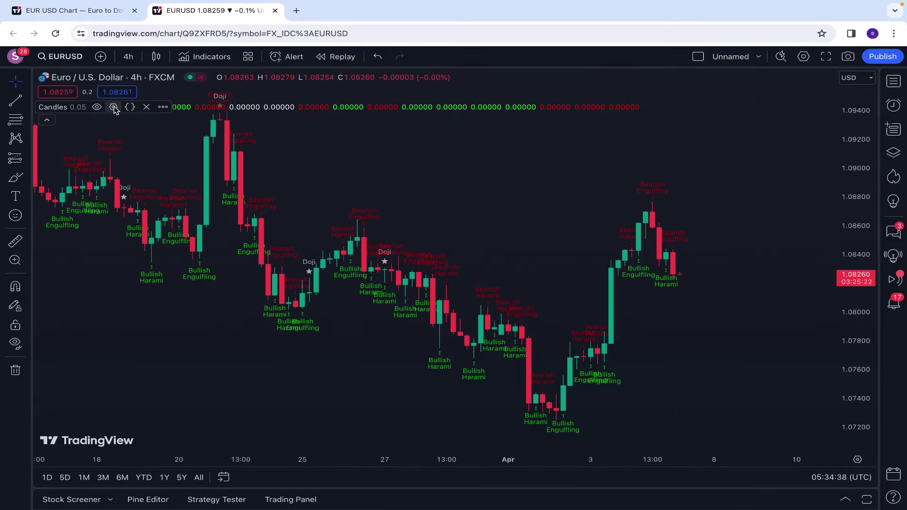
pyautogui.click(114, 107)
pyautogui.click(409, 244)
# Scroll the Candles per-pattern colour and label position list, then close the settings
pyautogui.scroll(-5, 410, 245)
pyautogui.scroll(-1, 410, 246)
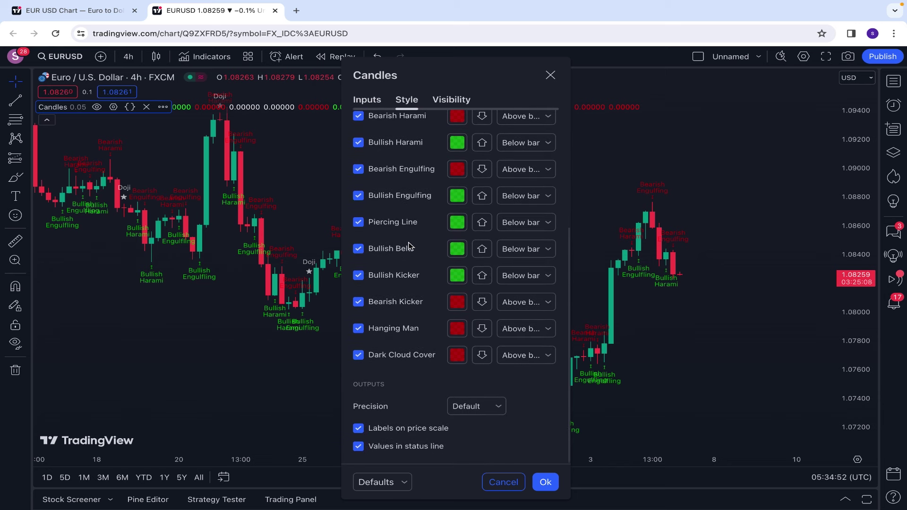
pyautogui.scroll(5, 409, 245)
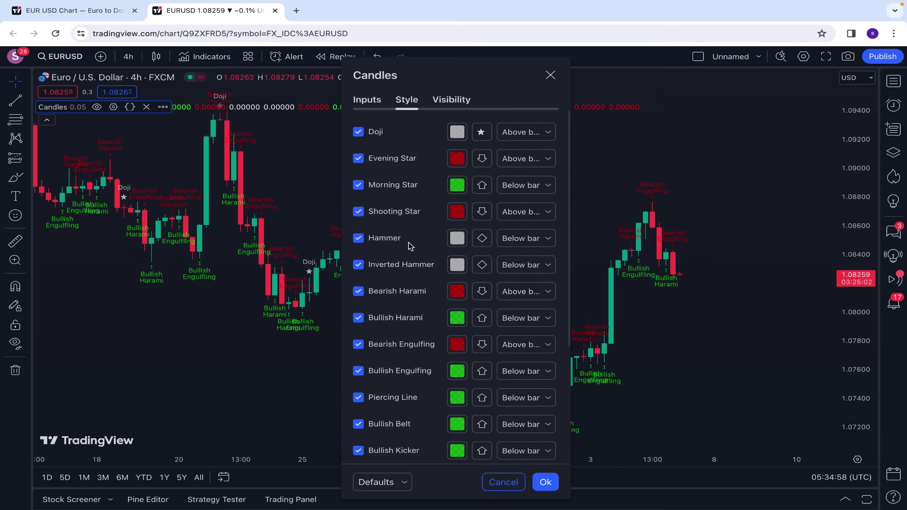
pyautogui.click(549, 75)
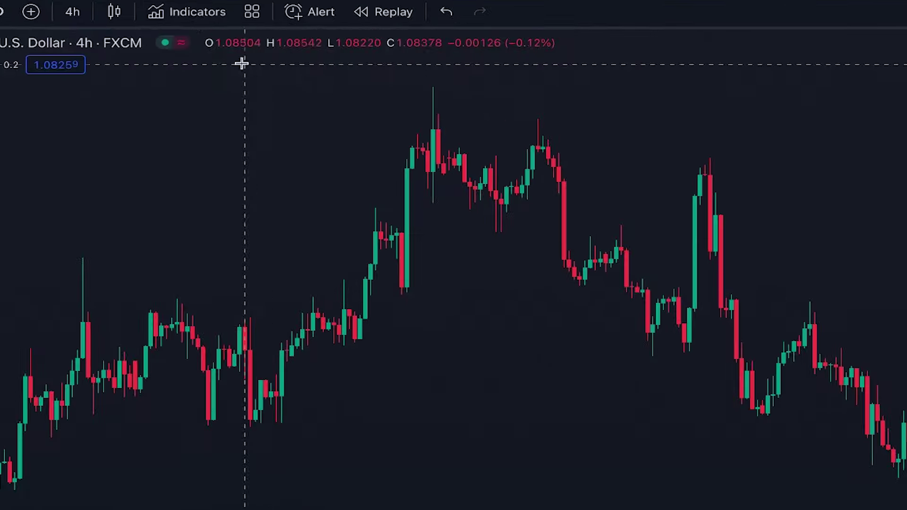
# Add the Trendoscope Wedge and Flag Finder (Multi - zigzag) indicator and scroll to view wedges
pyautogui.click(192, 15)
pyautogui.write('Wedge and Flag Finder')
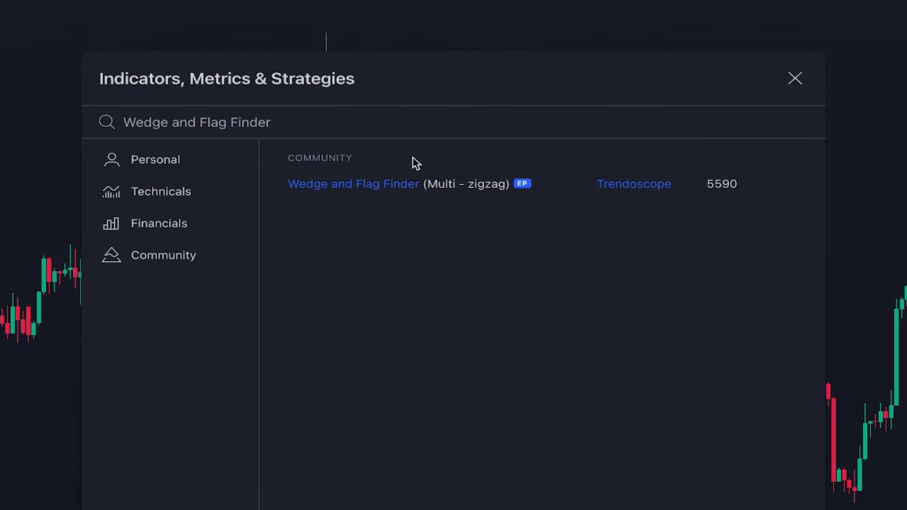
pyautogui.click(415, 182)
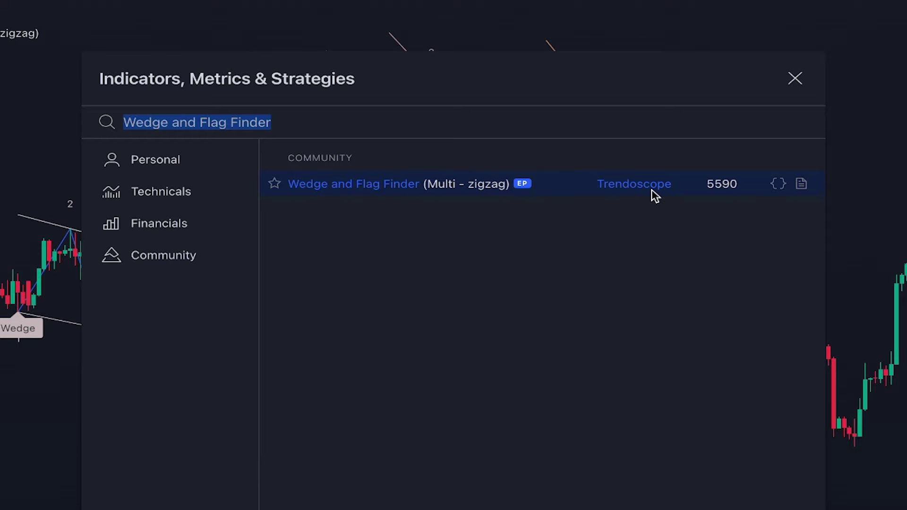
pyautogui.click(799, 78)
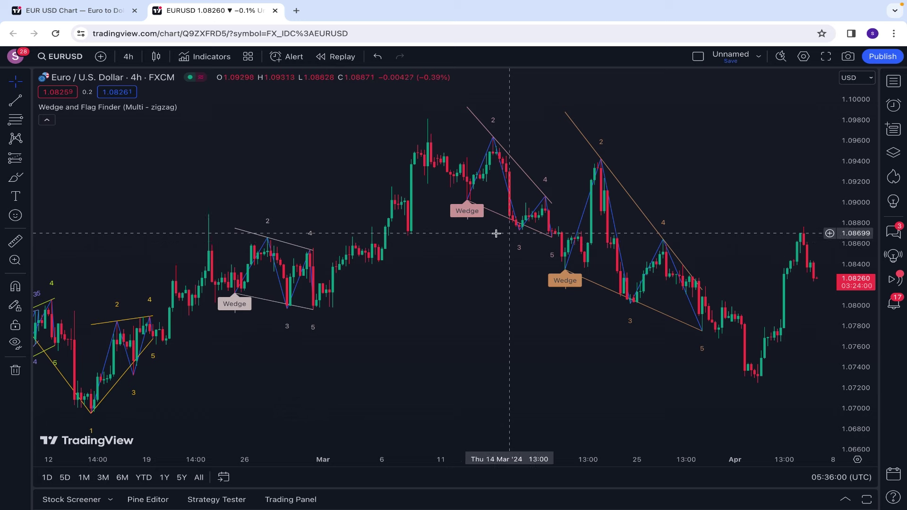
pyautogui.hscroll(-5, 426, 246)
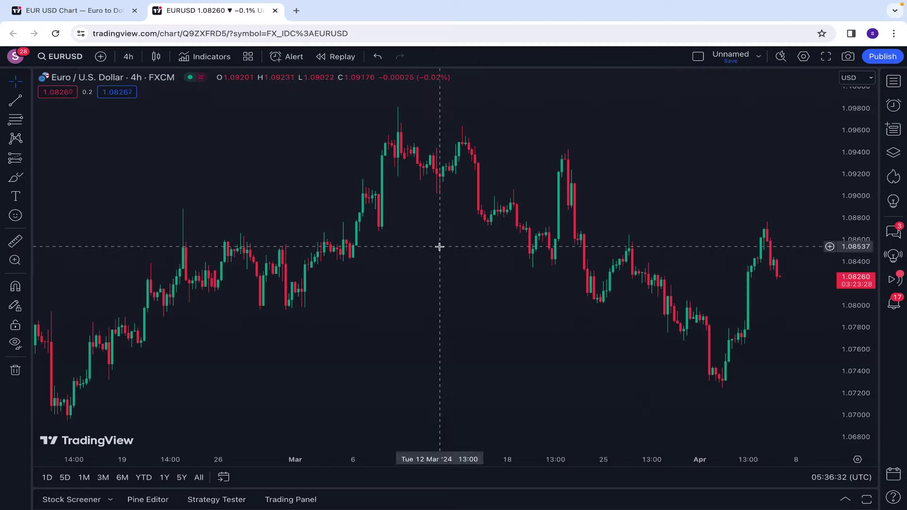
pyautogui.click(222, 57)
# Add the Flags and Pennants [Trendoscope®] indicator and scroll back through history to view Bearish Flag markings
pyautogui.write('Flag and Pennants')
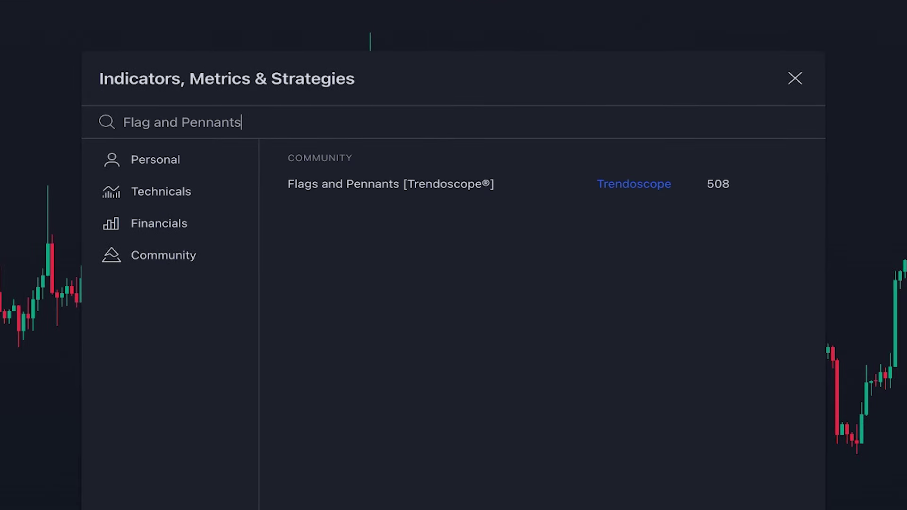
pyautogui.click(378, 185)
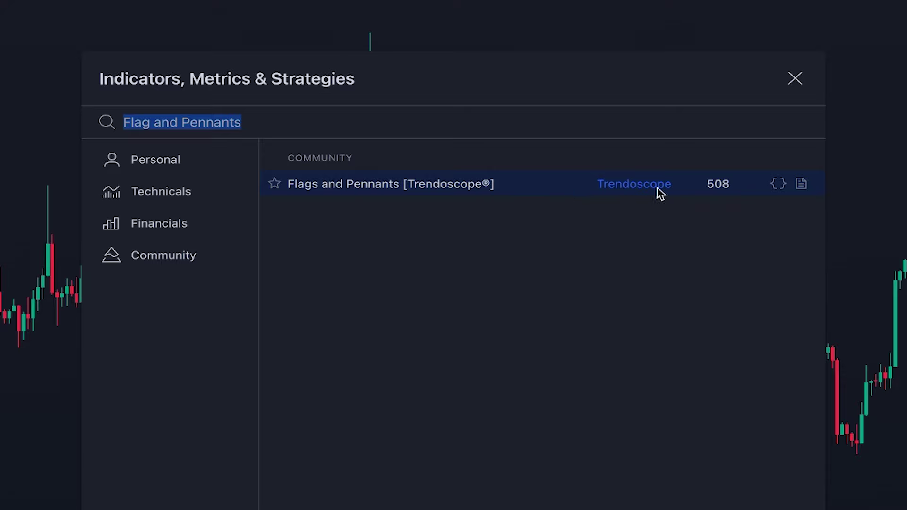
pyautogui.click(794, 79)
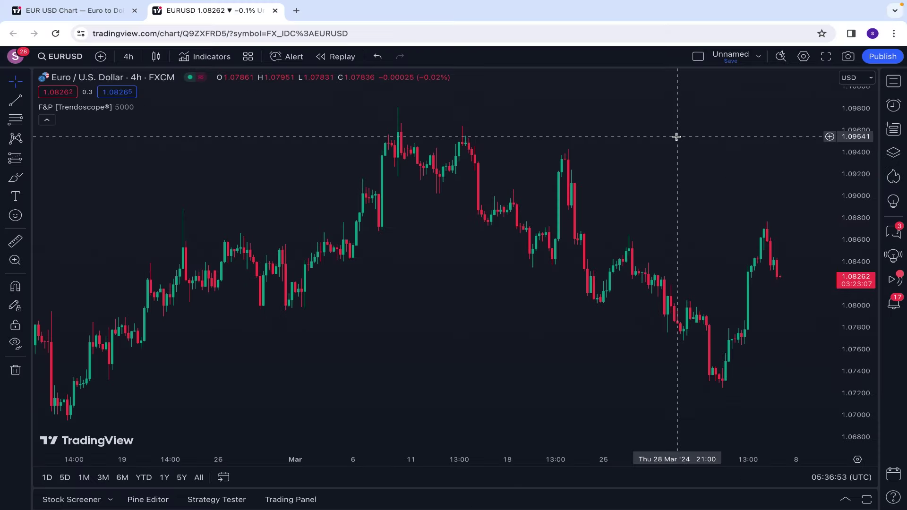
pyautogui.hscroll(-10, 497, 224)
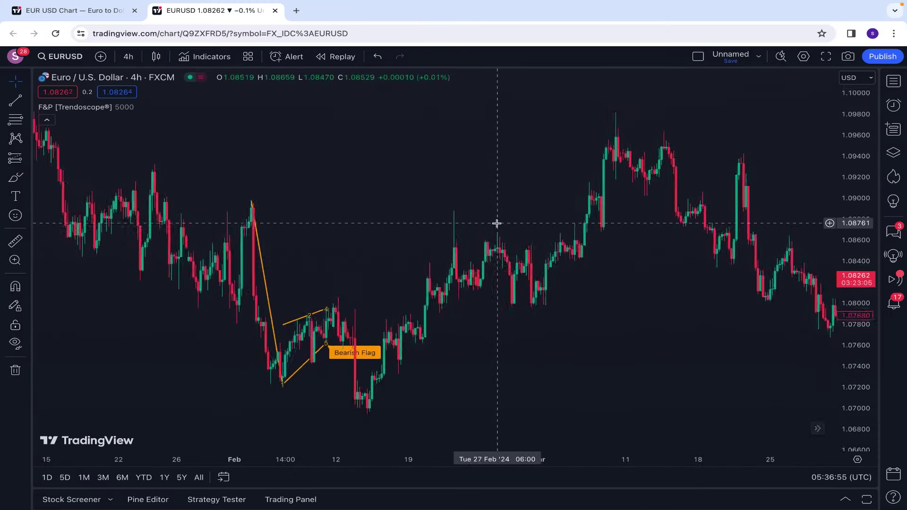
pyautogui.hscroll(-15, 497, 224)
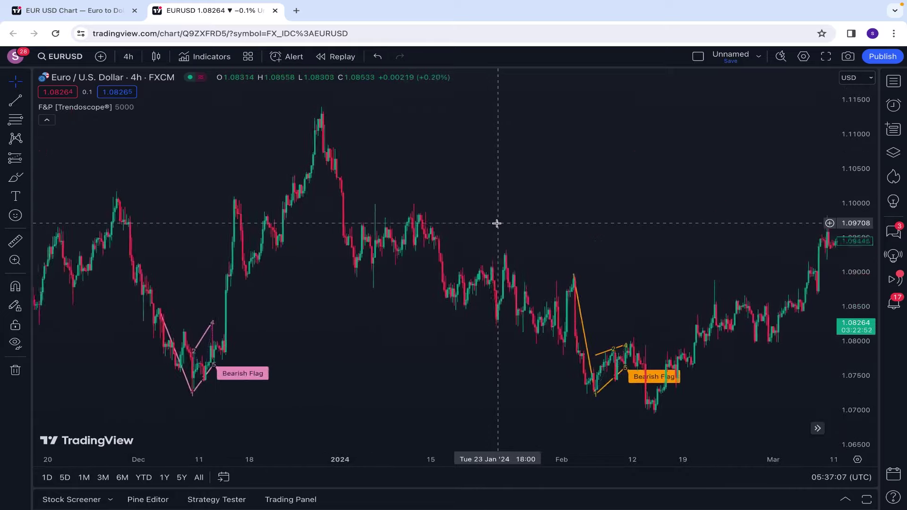
pyautogui.hscroll(-10, 477, 367)
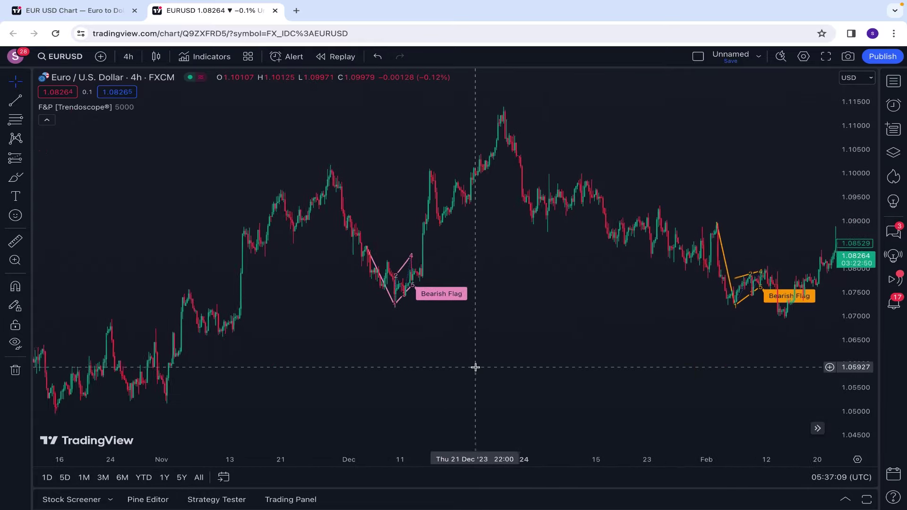
pyautogui.hscroll(-15, 475, 368)
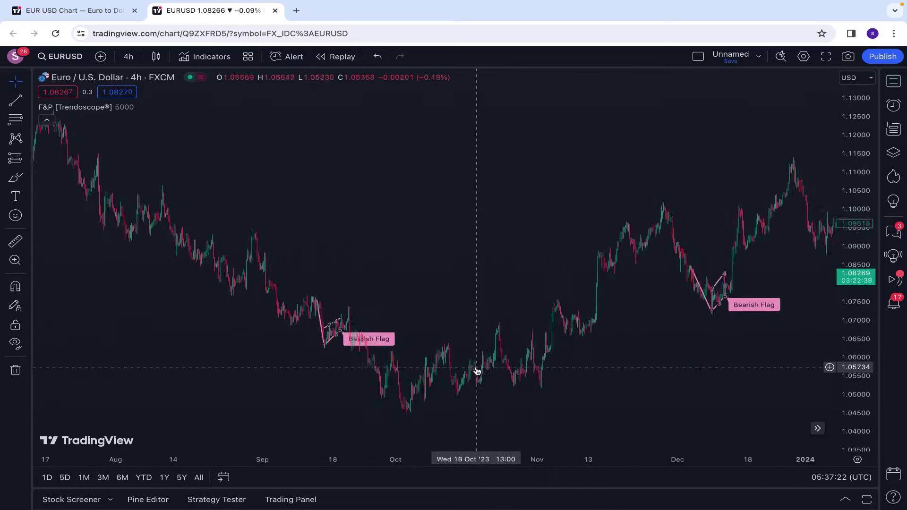
pyautogui.hscroll(10, 475, 367)
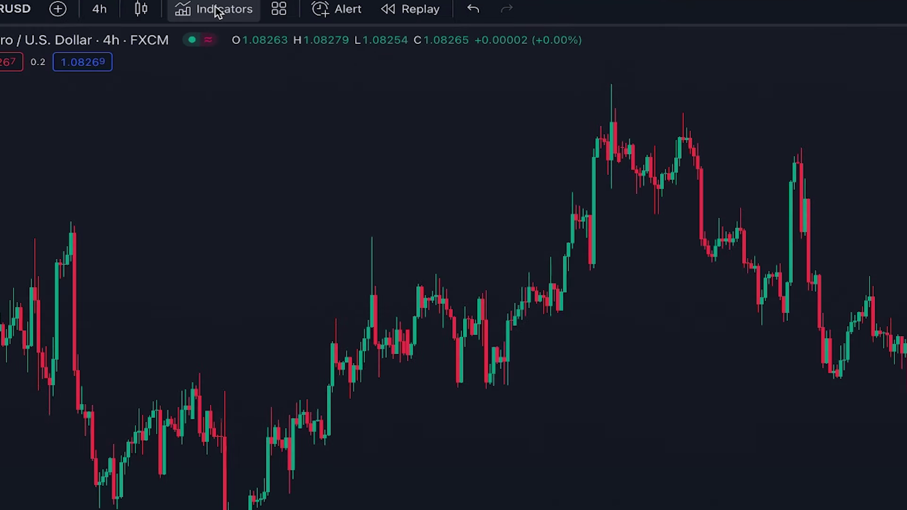
# Apply the Head & Shoulders S/R Regular indicator and scroll the chart to review its shaded green and red patterns
pyautogui.click(207, 57)
pyautogui.write('Head & Shoulders')
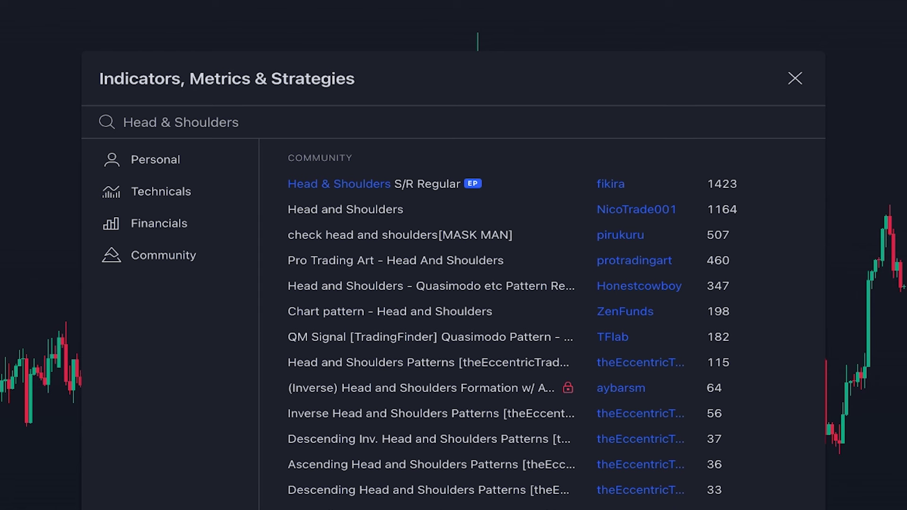
pyautogui.click(475, 189)
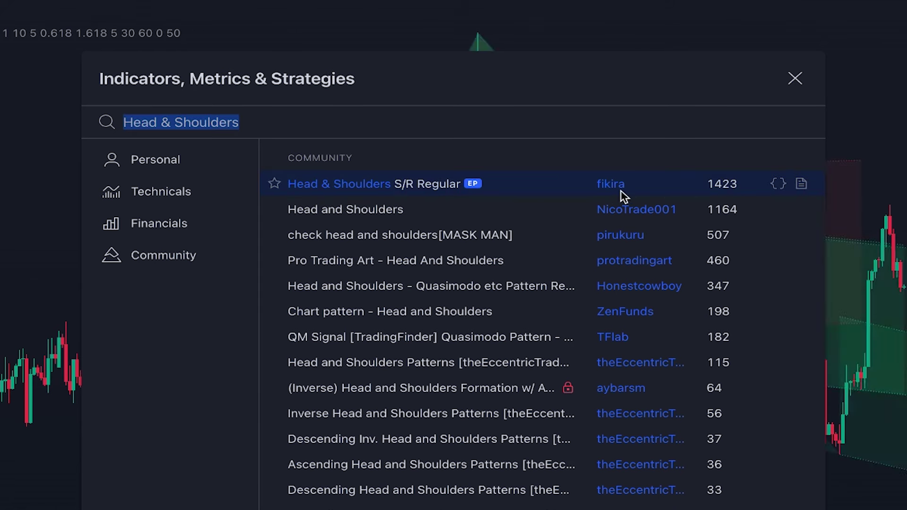
pyautogui.click(803, 86)
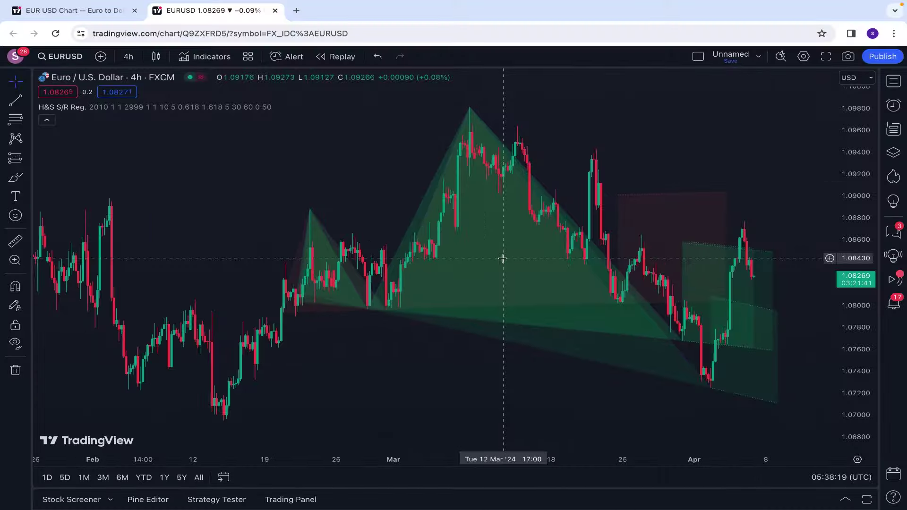
pyautogui.hscroll(-10, 342, 249)
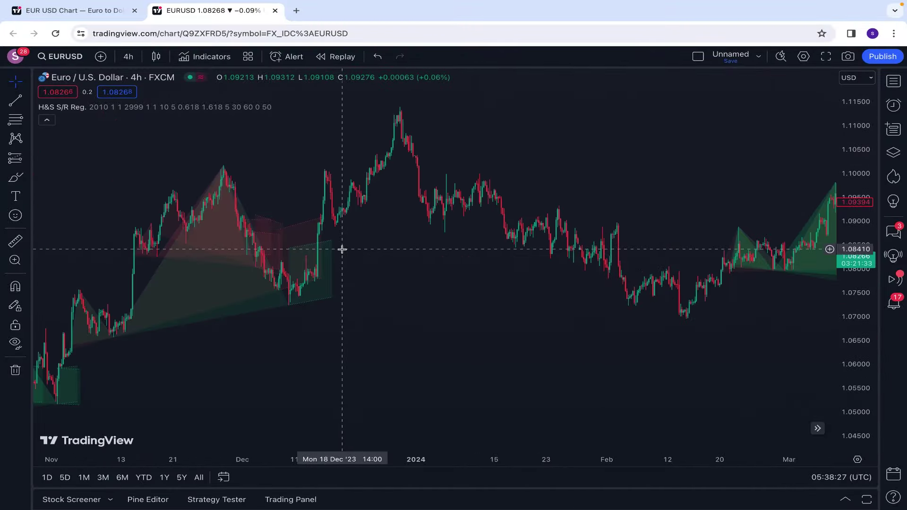
pyautogui.hscroll(-10, 343, 249)
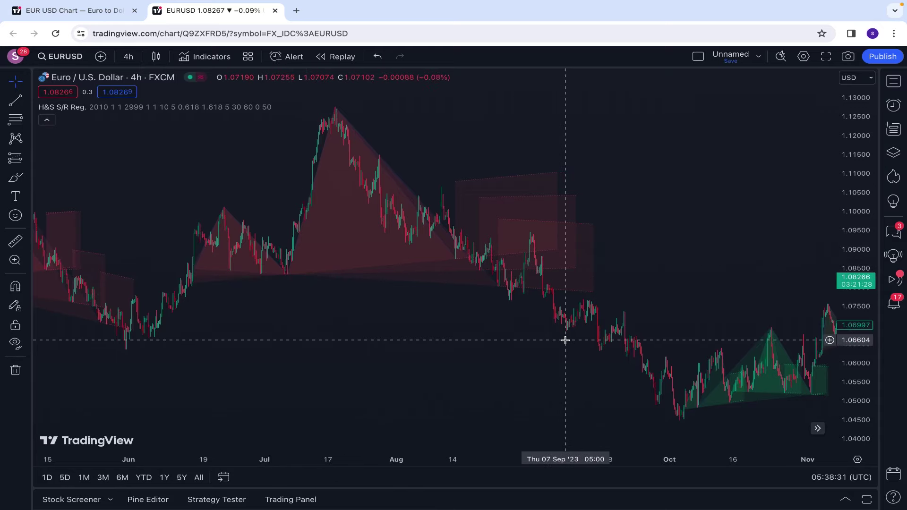
pyautogui.hscroll(10, 565, 340)
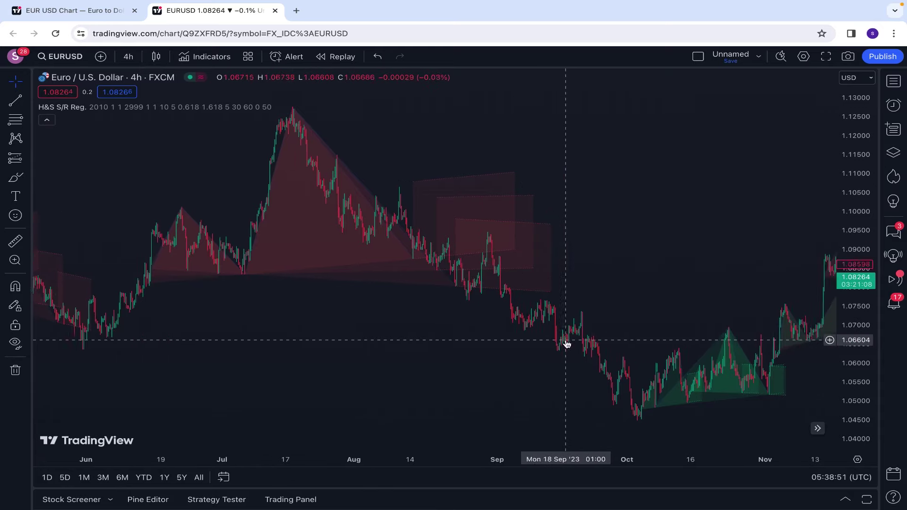
pyautogui.hscroll(10, 565, 340)
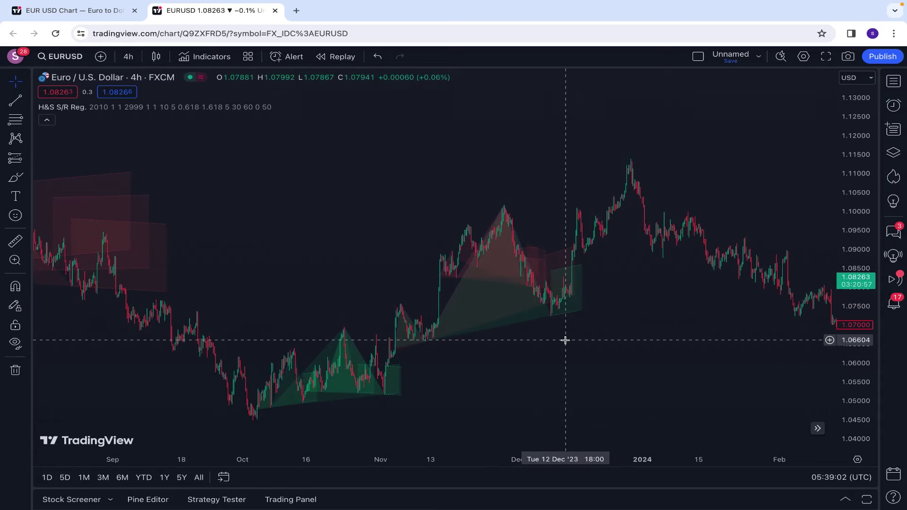
pyautogui.hscroll(5, 565, 341)
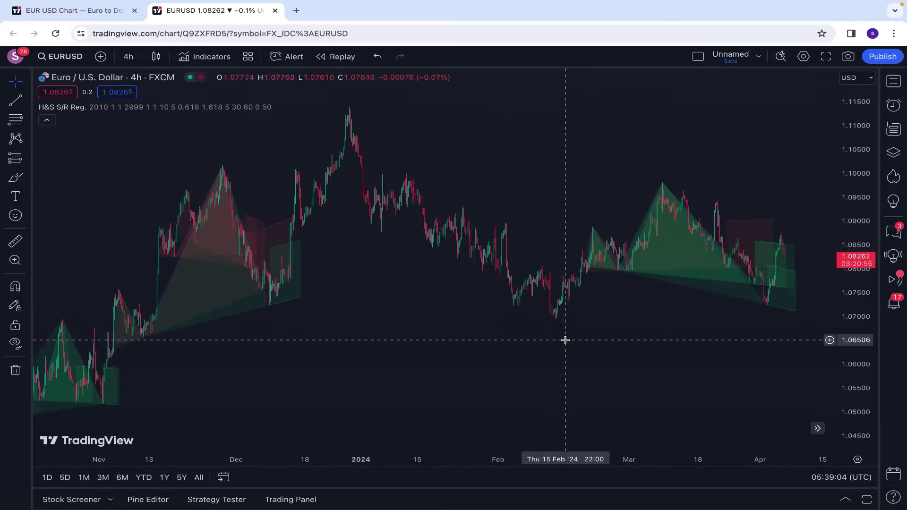